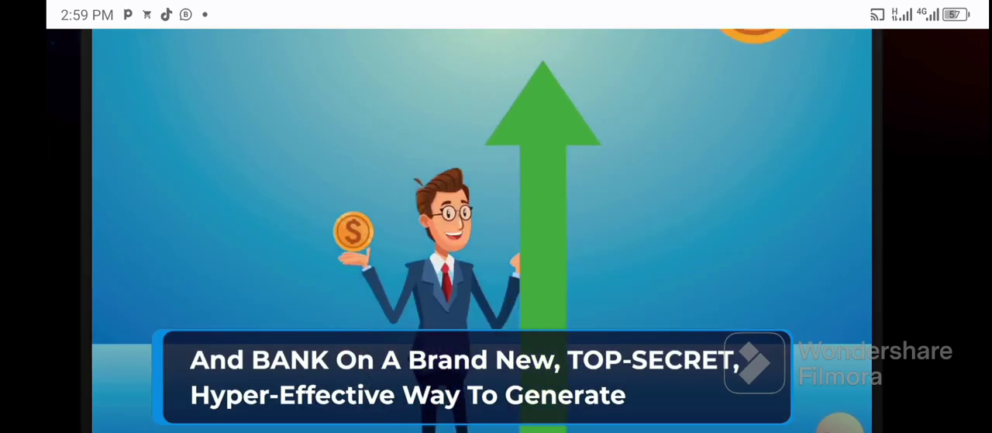
Step: Tap the playing video to bring up the playback controls overlay
click(481, 225)
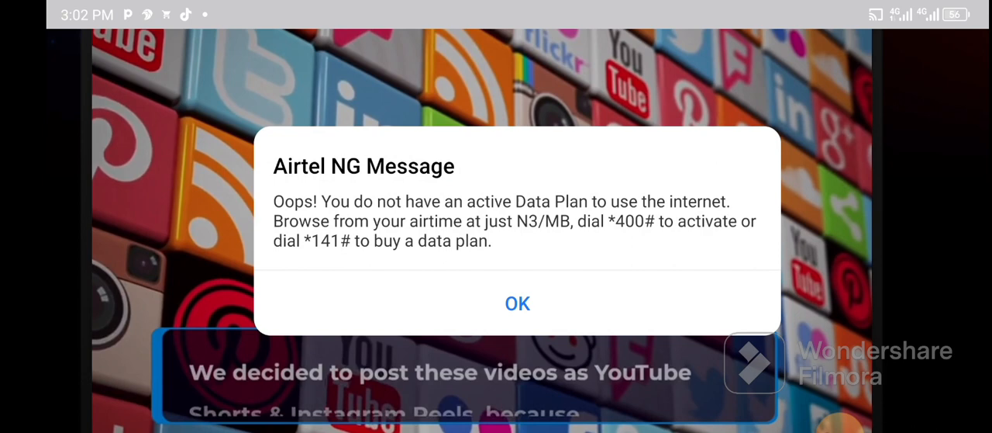
Step: Confirm OK on the Airtel NG no-data-plan message so the video continues
click(517, 303)
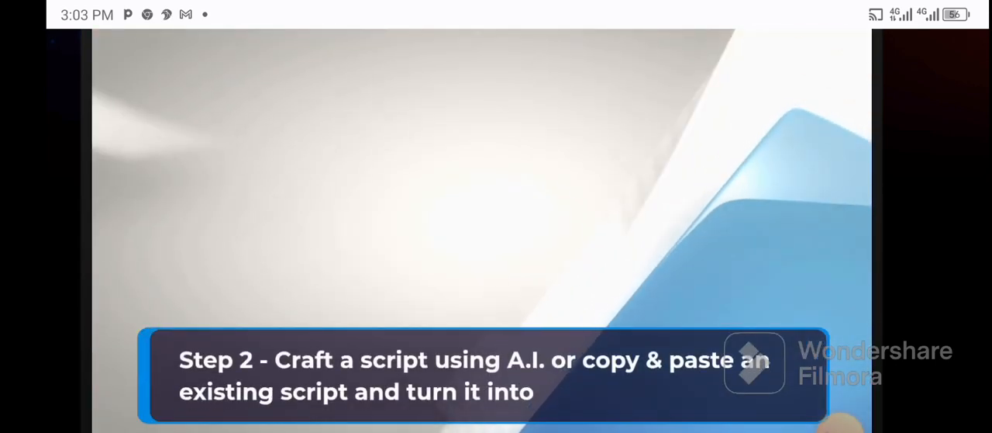
Step: Pause the promo video on the Step 2 scene about crafting a script with AI
click(481, 228)
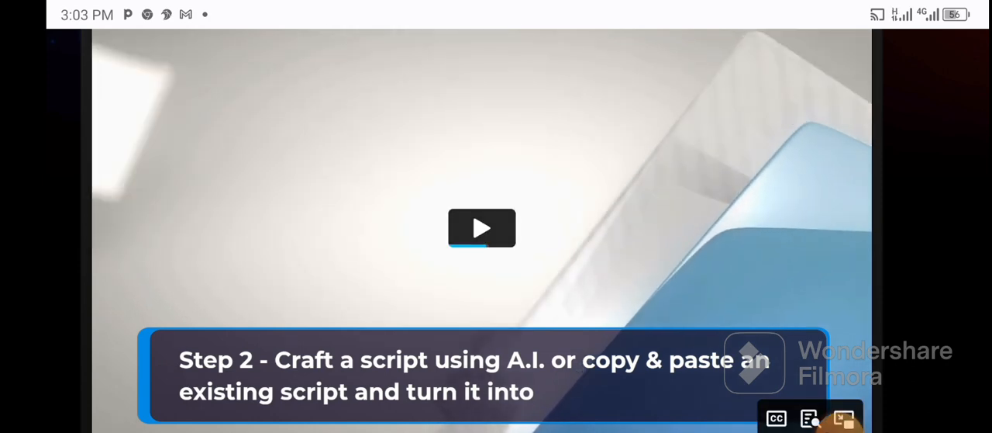